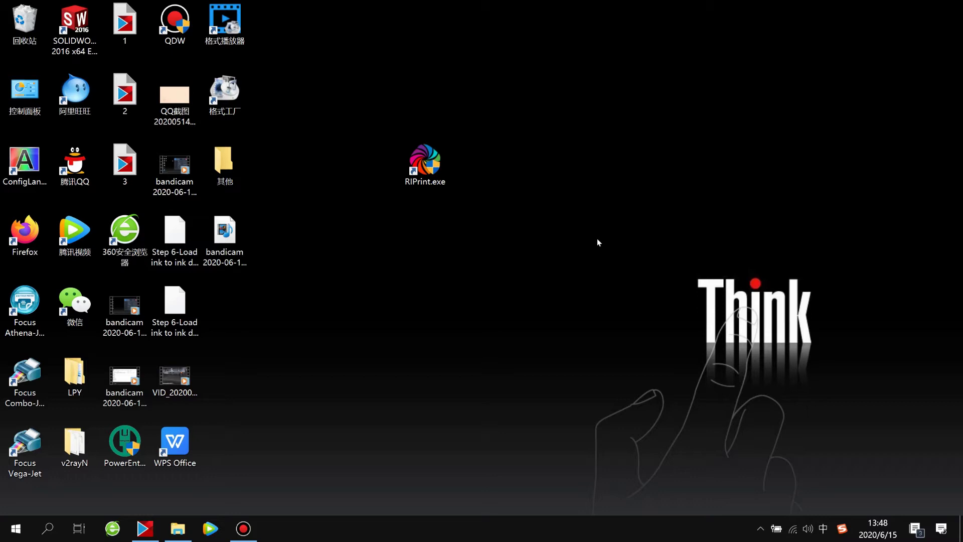
Step: Launch RIPrint from the desktop and maximize its window
{"action": "double_click", "coordinate": [425, 160]}
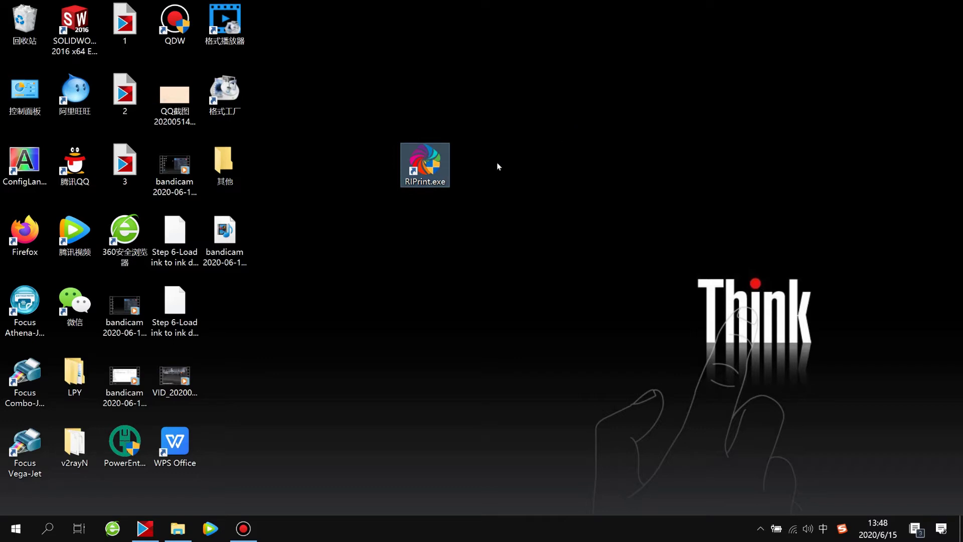
{"action": "left_click", "coordinate": [458, 185]}
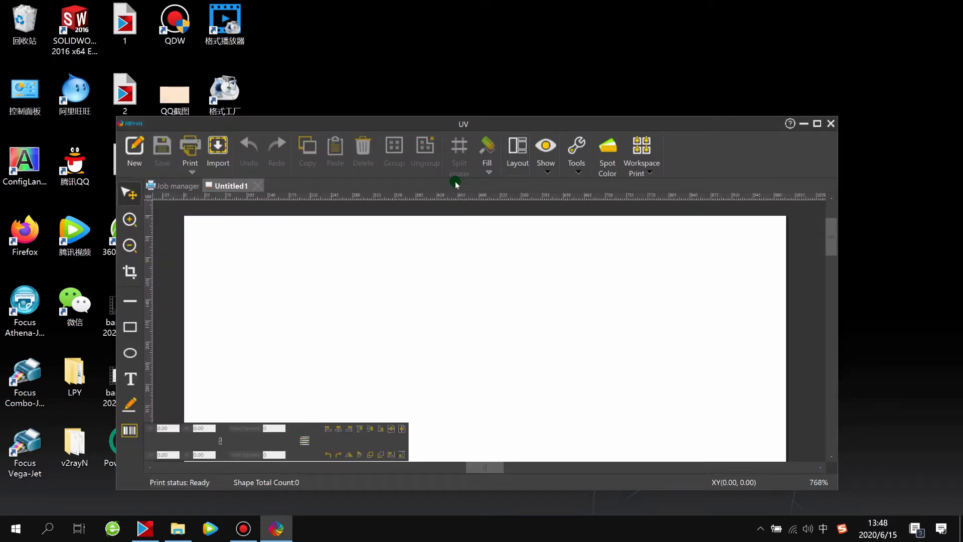
{"action": "left_click", "coordinate": [817, 123]}
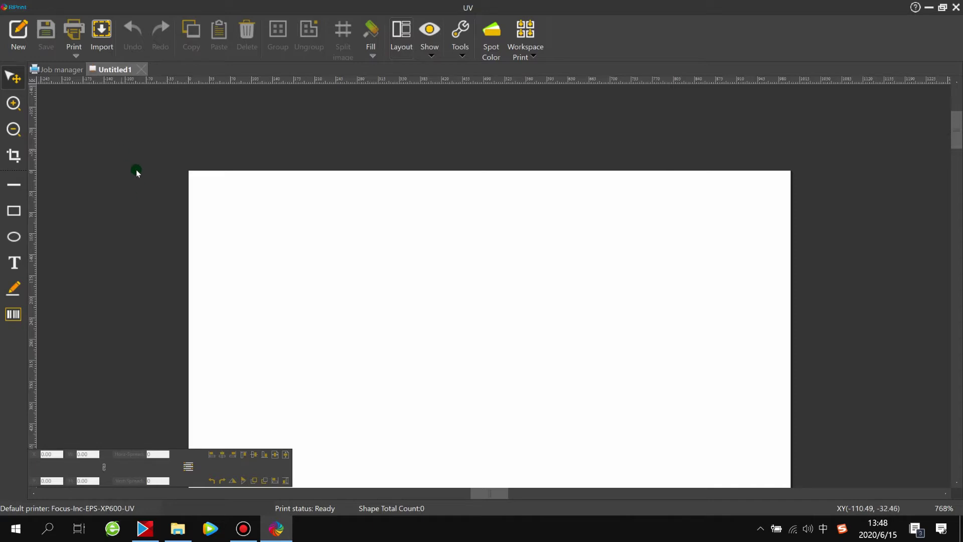
Step: Check in the printer settings that EPS-XP600-UV is the default printer, and leave the settings
{"action": "left_click", "coordinate": [16, 8]}
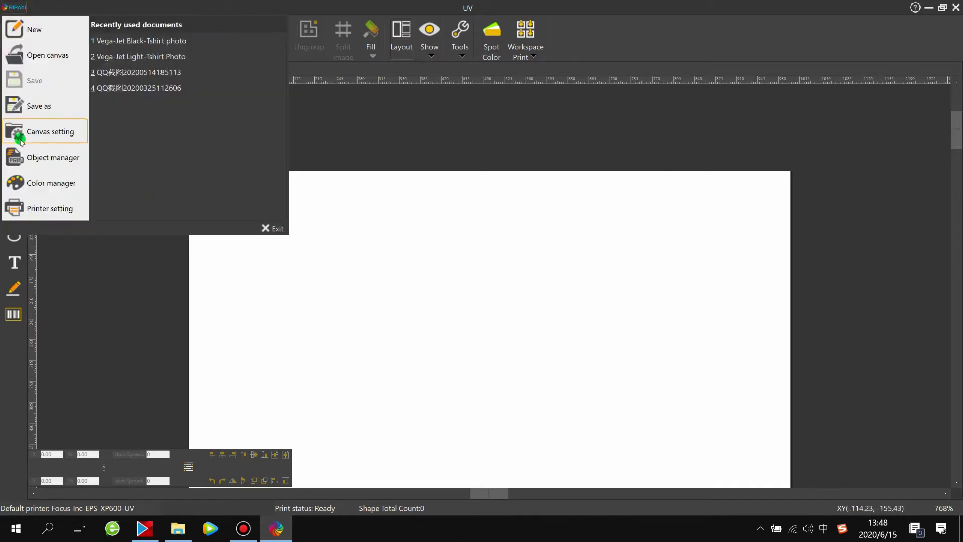
{"action": "left_click", "coordinate": [42, 209]}
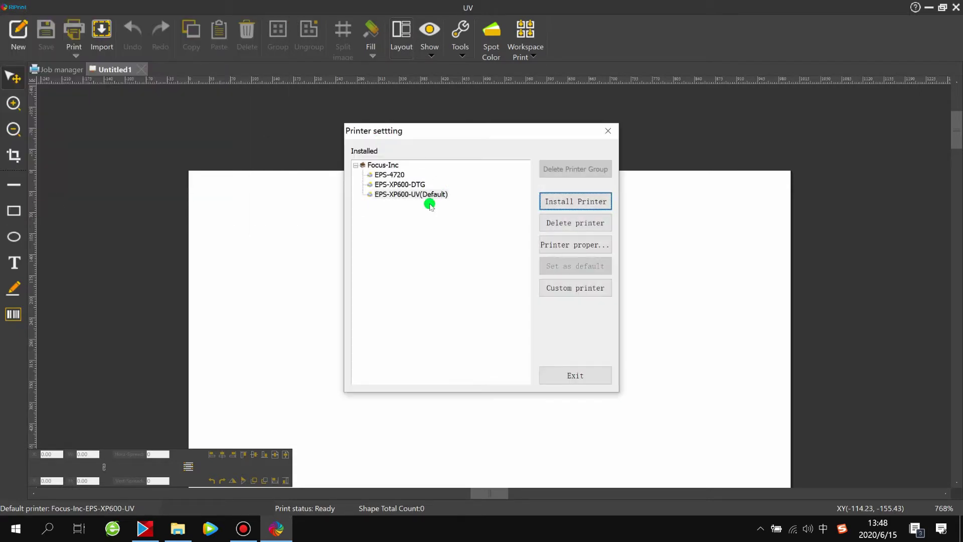
{"action": "left_click", "coordinate": [404, 195]}
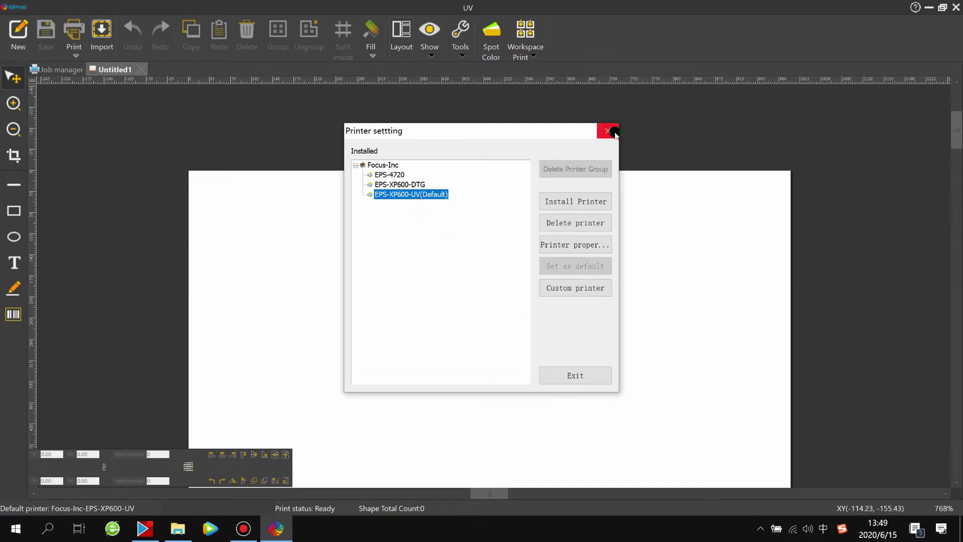
{"action": "left_click", "coordinate": [607, 131]}
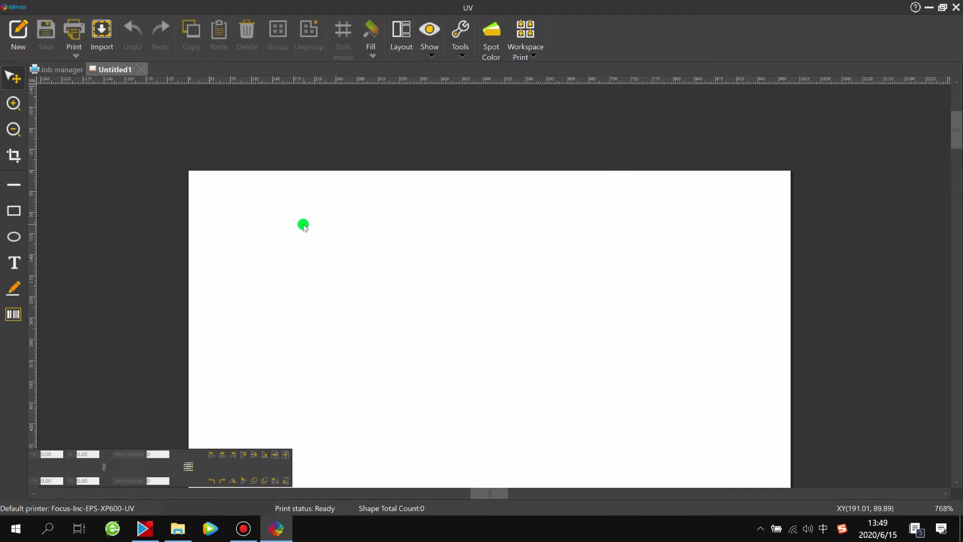
Step: Start an image import and browse to the UV > Combo-Jet > Focus Combo-Jet Support > 4-Test prn file folder
{"action": "left_click", "coordinate": [131, 32]}
{"action": "double_click", "coordinate": [377, 188]}
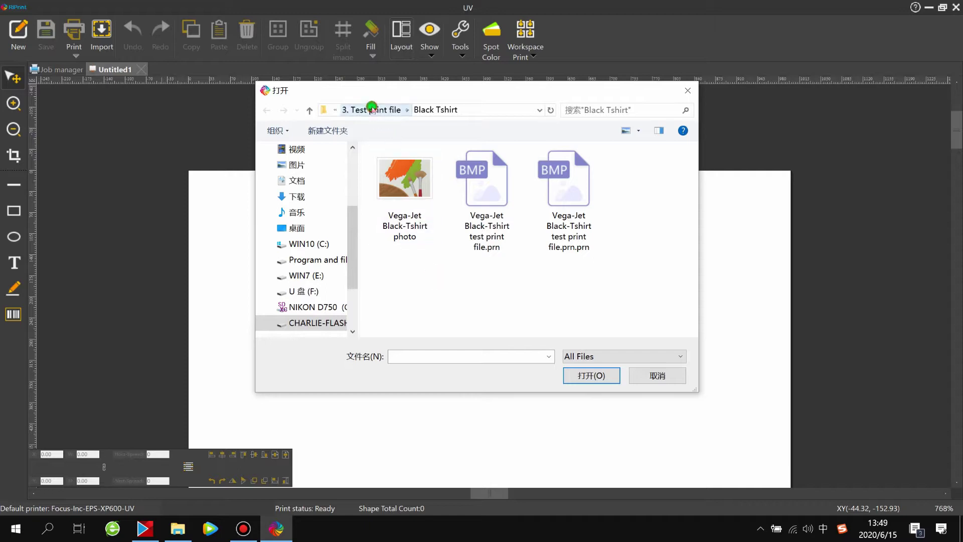
{"action": "left_click", "coordinate": [371, 108]}
{"action": "scroll", "coordinate": [346, 216], "scroll_direction": "up", "scroll_amount": 1}
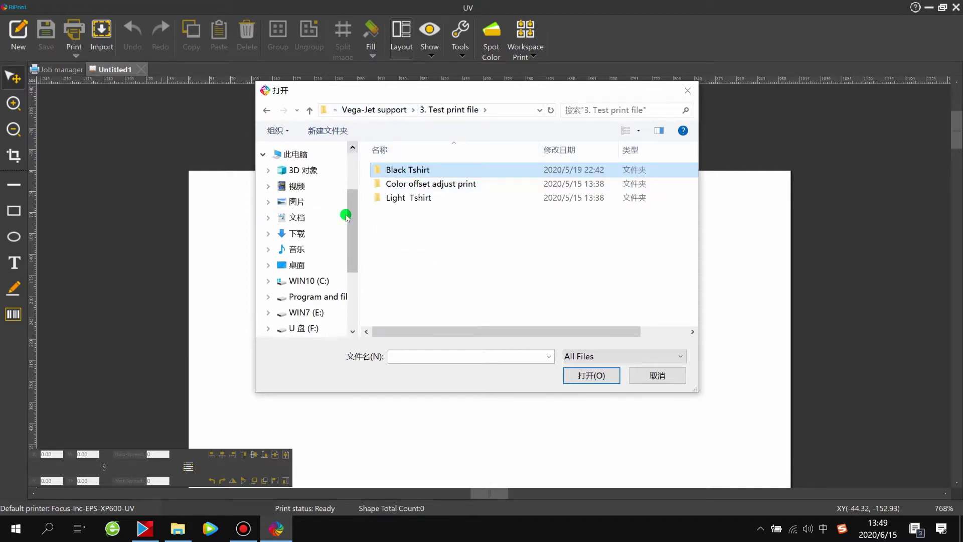
{"action": "scroll", "coordinate": [346, 215], "scroll_direction": "up", "scroll_amount": 3}
{"action": "left_click", "coordinate": [357, 109]}
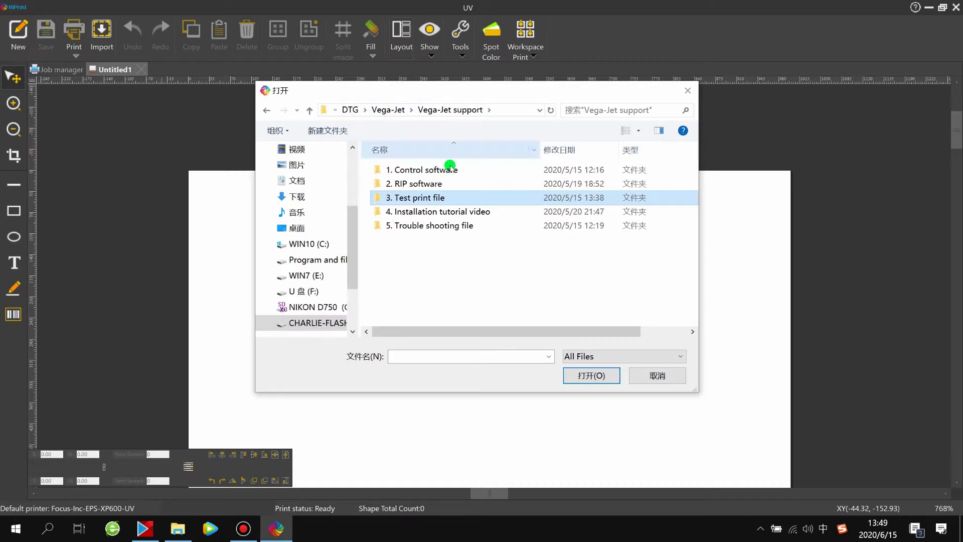
{"action": "left_click", "coordinate": [350, 109]}
{"action": "left_click", "coordinate": [400, 111]}
{"action": "double_click", "coordinate": [396, 236]}
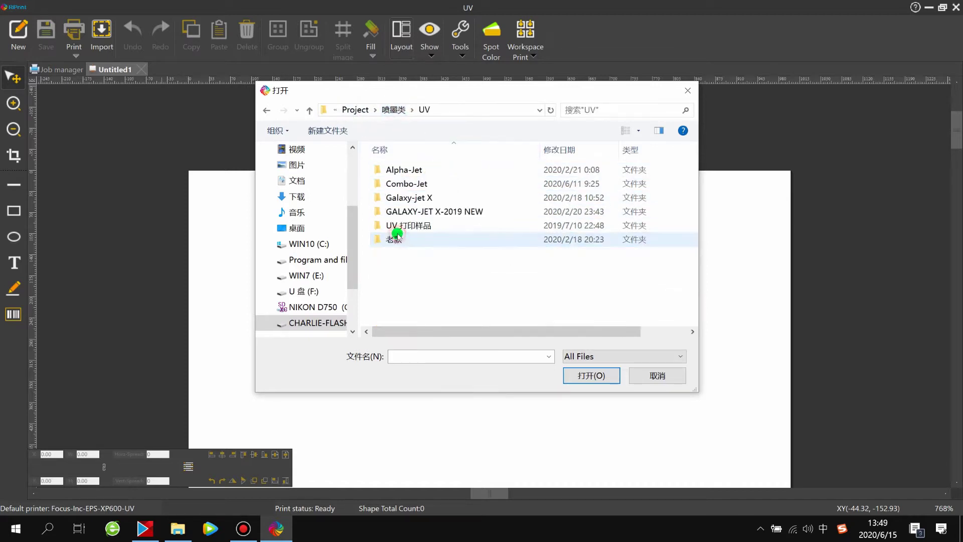
{"action": "double_click", "coordinate": [426, 185]}
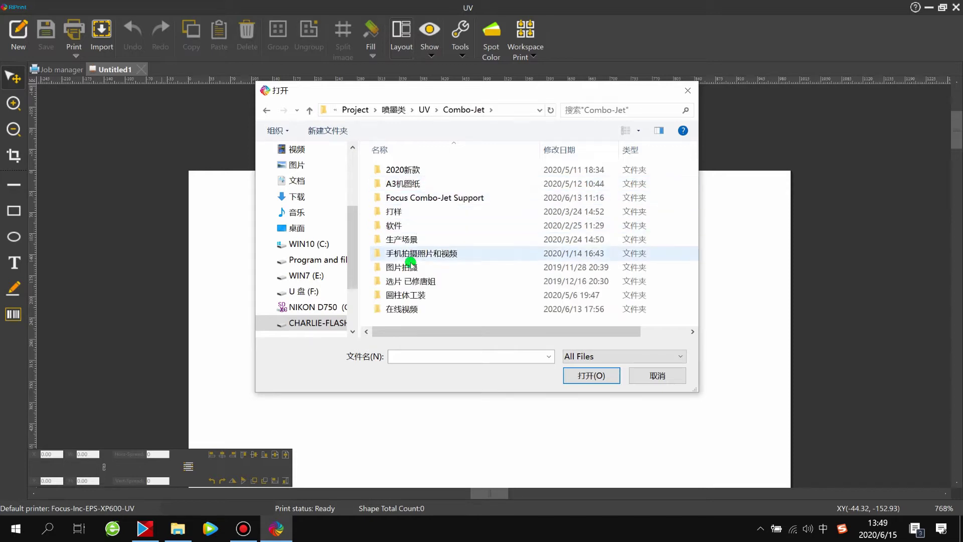
{"action": "double_click", "coordinate": [446, 197]}
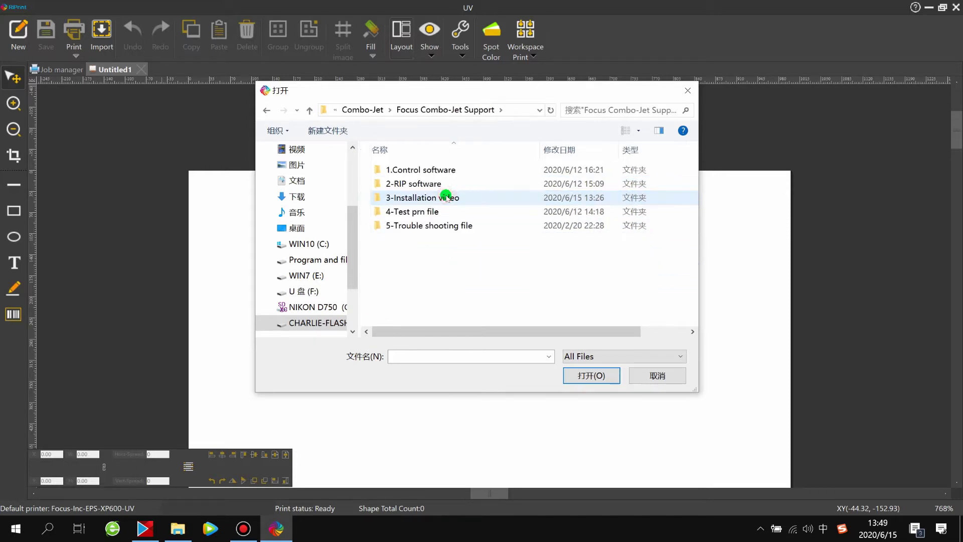
{"action": "double_click", "coordinate": [442, 211]}
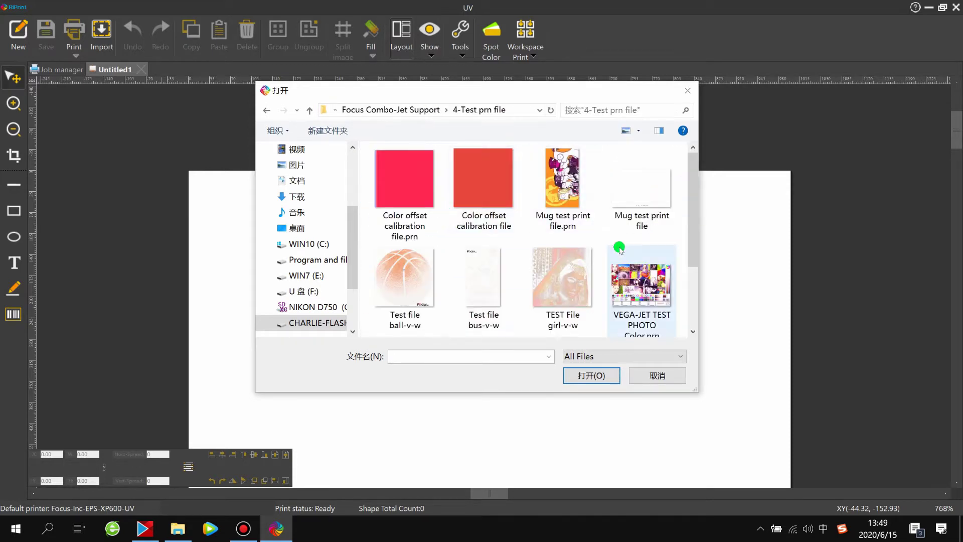
Step: Import VEGA-JET TEST PHOTO Color2 at its original size and move it to about X 145, Y 44 mm on the canvas
{"action": "scroll", "coordinate": [621, 249], "scroll_direction": "down", "scroll_amount": 2}
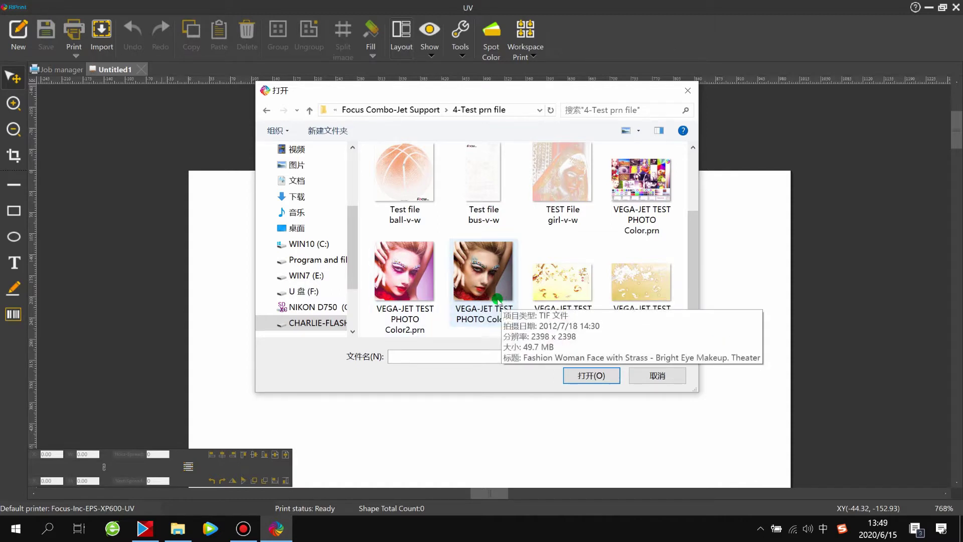
{"action": "left_click", "coordinate": [498, 300]}
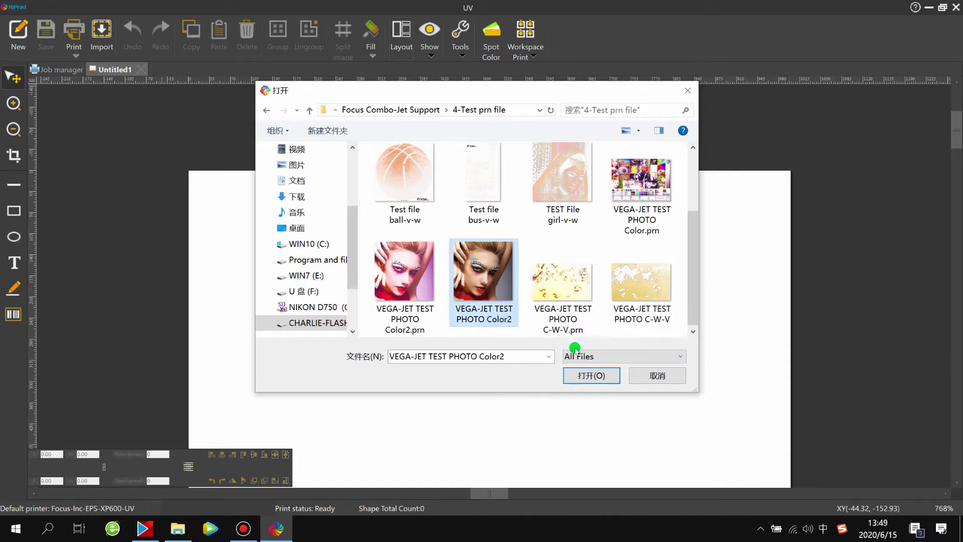
{"action": "left_click", "coordinate": [594, 378]}
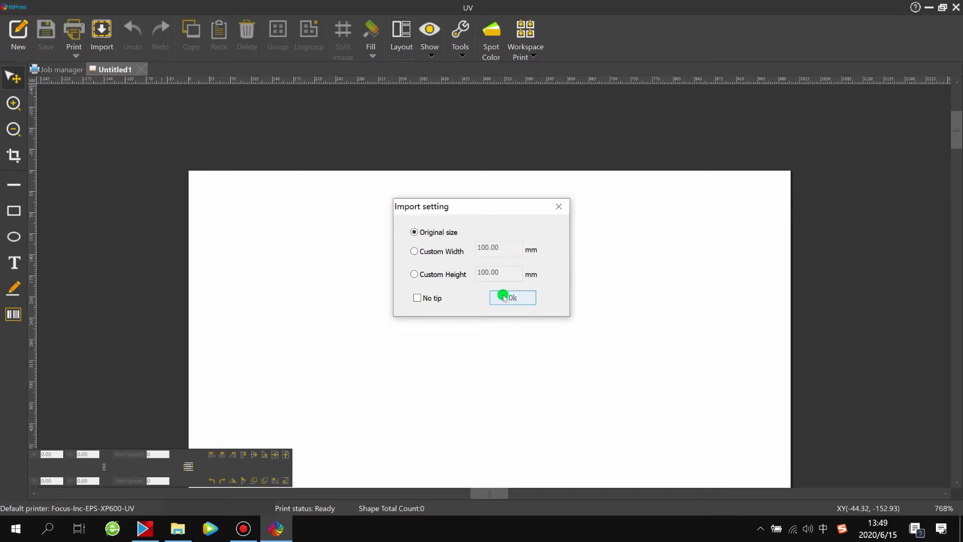
{"action": "left_click", "coordinate": [513, 298]}
{"action": "left_click_drag", "start_coordinate": [236, 243], "coordinate": [324, 269]}
Step: Set the photo's output size to 300 mm wide with the ratio constrained
{"action": "right_click", "coordinate": [337, 262]}
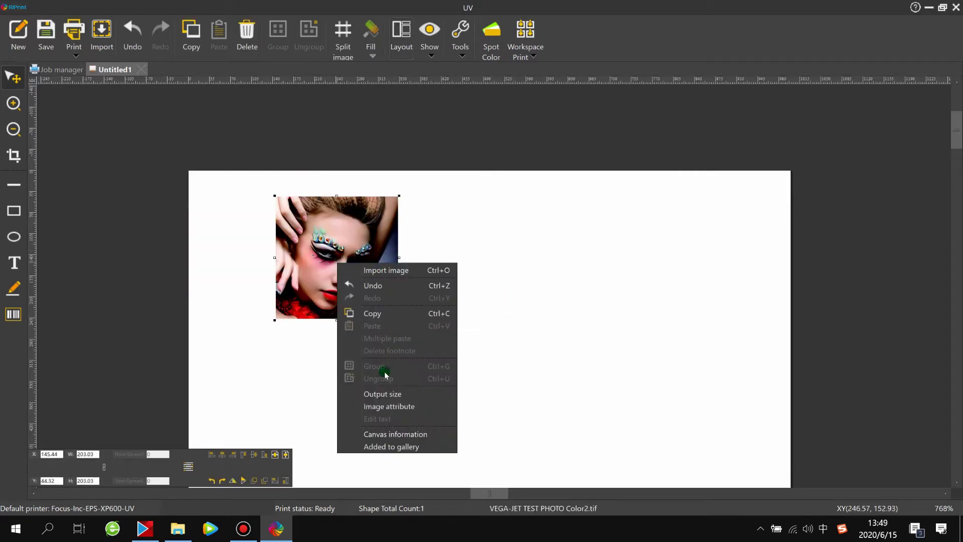
{"action": "left_click", "coordinate": [387, 395]}
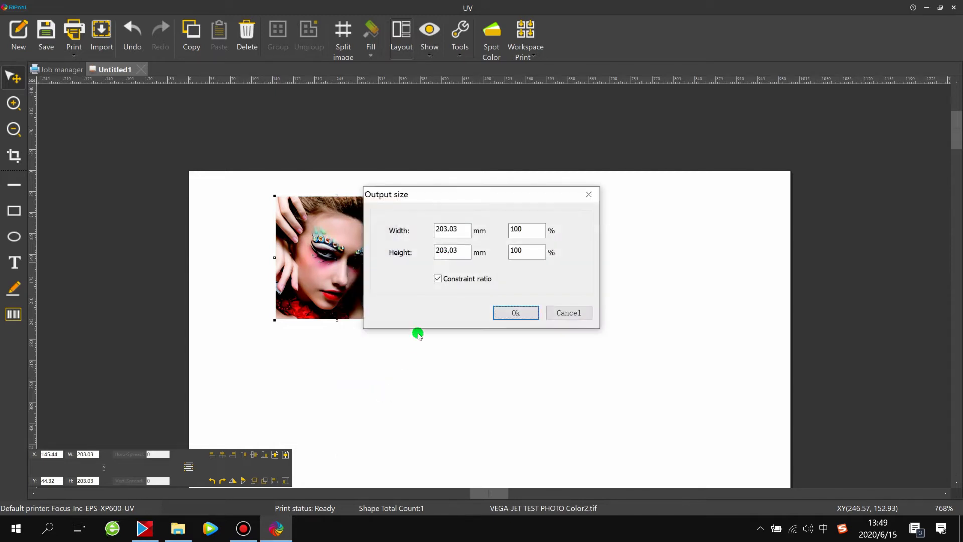
{"action": "left_click_drag", "start_coordinate": [458, 229], "coordinate": [391, 232]}
{"action": "type", "text": "300"}
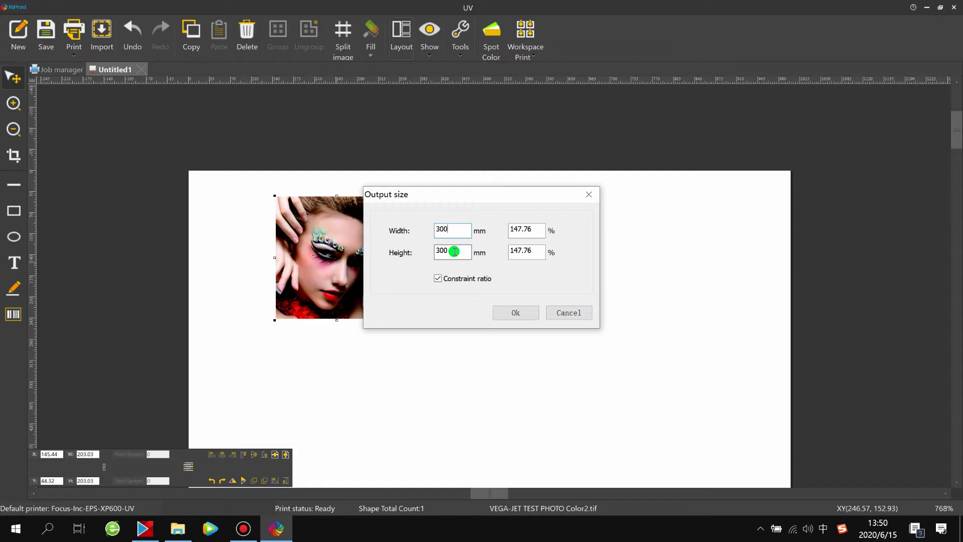
{"action": "left_click", "coordinate": [514, 313]}
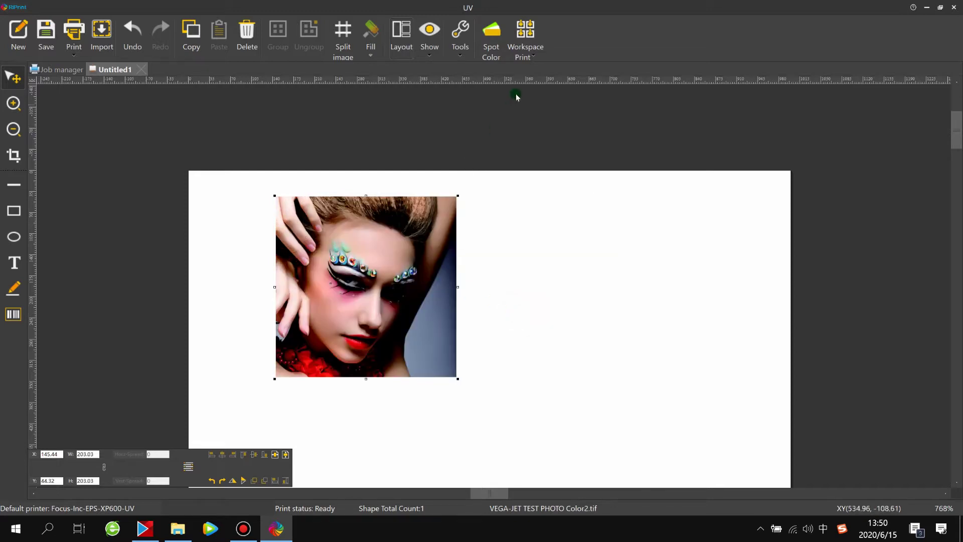
Step: Set the first spot color's data source type to None and accept the spot color settings
{"action": "left_click", "coordinate": [497, 33]}
{"action": "left_click", "coordinate": [317, 251]}
{"action": "left_click", "coordinate": [216, 233]}
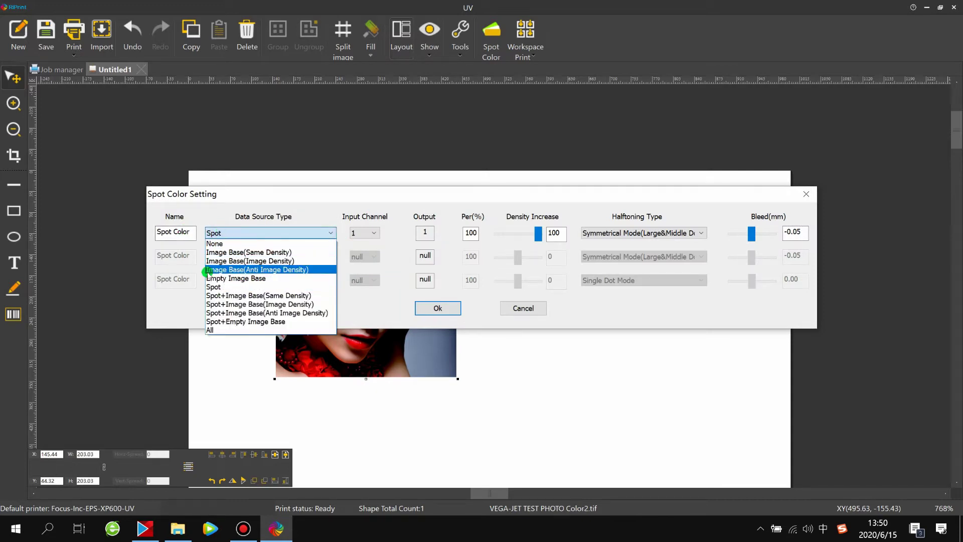
{"action": "left_click", "coordinate": [225, 286]}
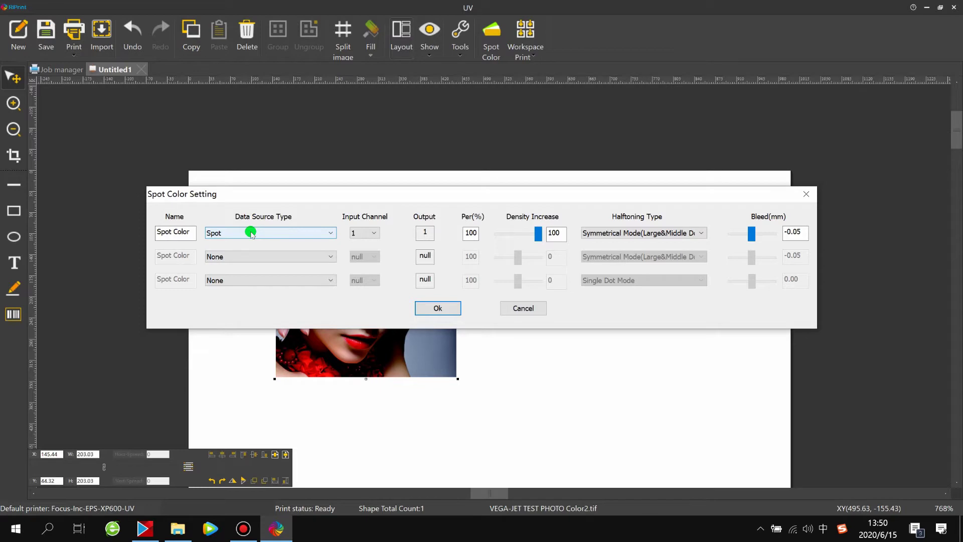
{"action": "left_click", "coordinate": [251, 234]}
{"action": "left_click", "coordinate": [240, 244]}
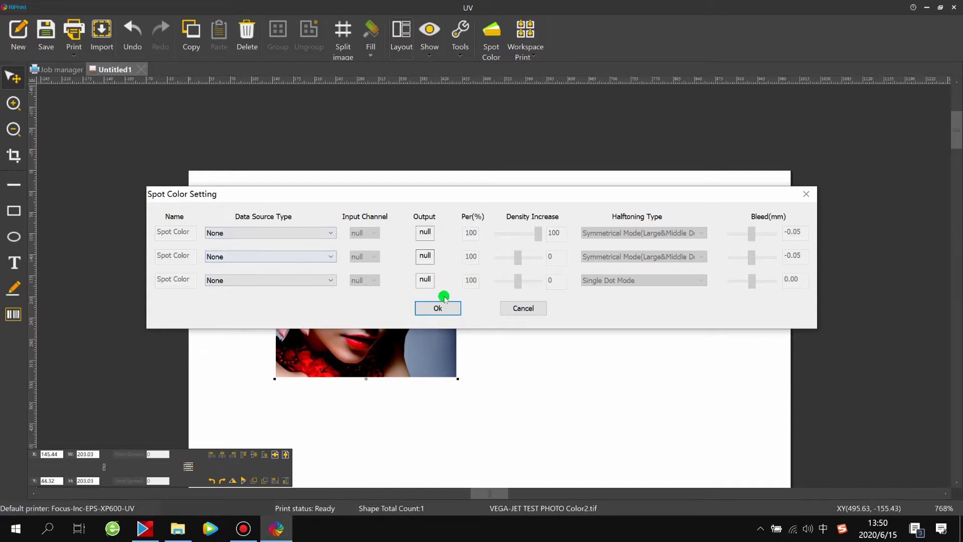
{"action": "left_click", "coordinate": [441, 306]}
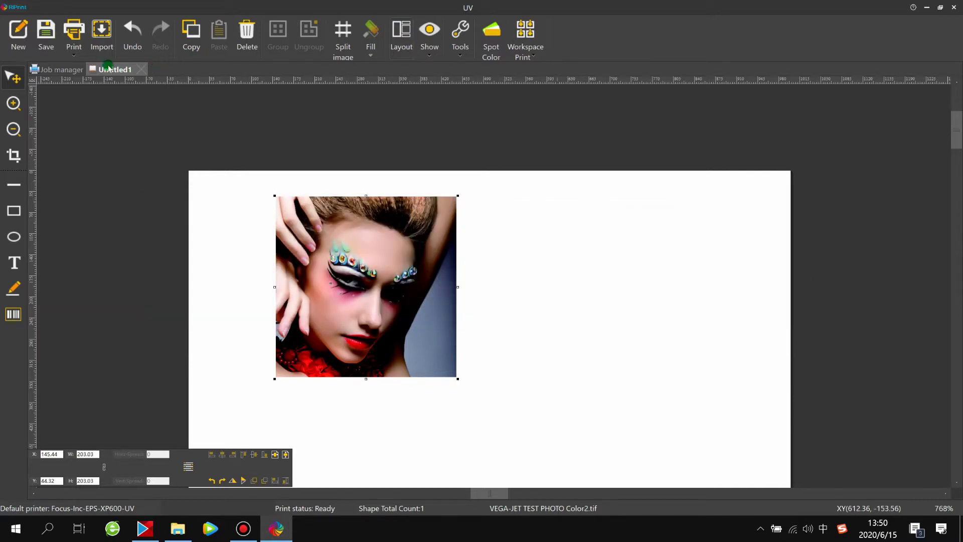
Step: Open the print settings and choose the FOCUS_7_AC_720x720_8PASS_SOFT_UV solution
{"action": "left_click", "coordinate": [76, 31]}
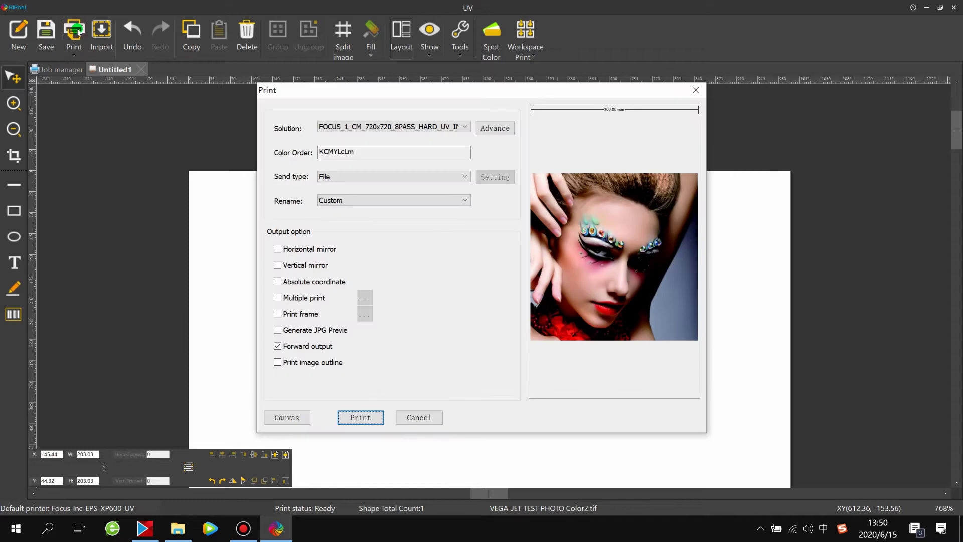
{"action": "left_click", "coordinate": [382, 127]}
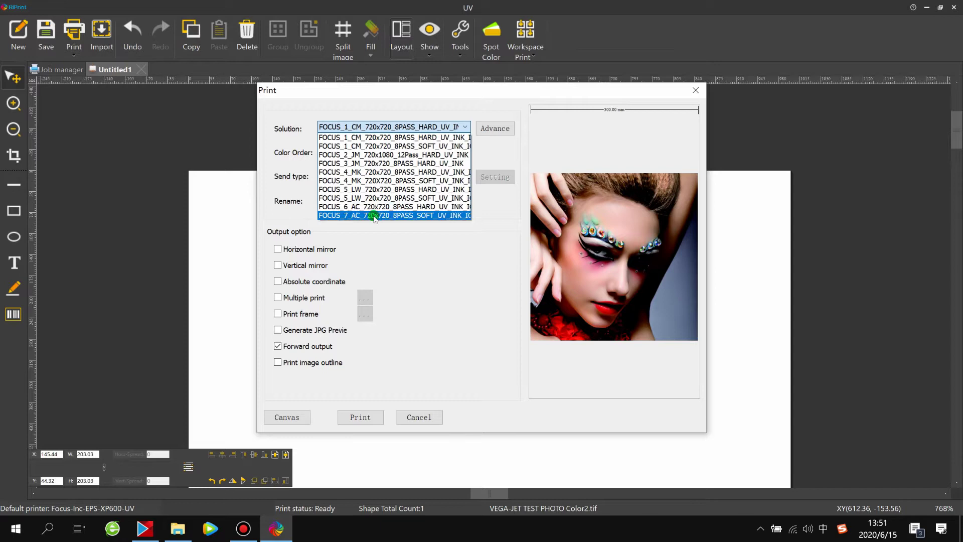
{"action": "left_click", "coordinate": [397, 217]}
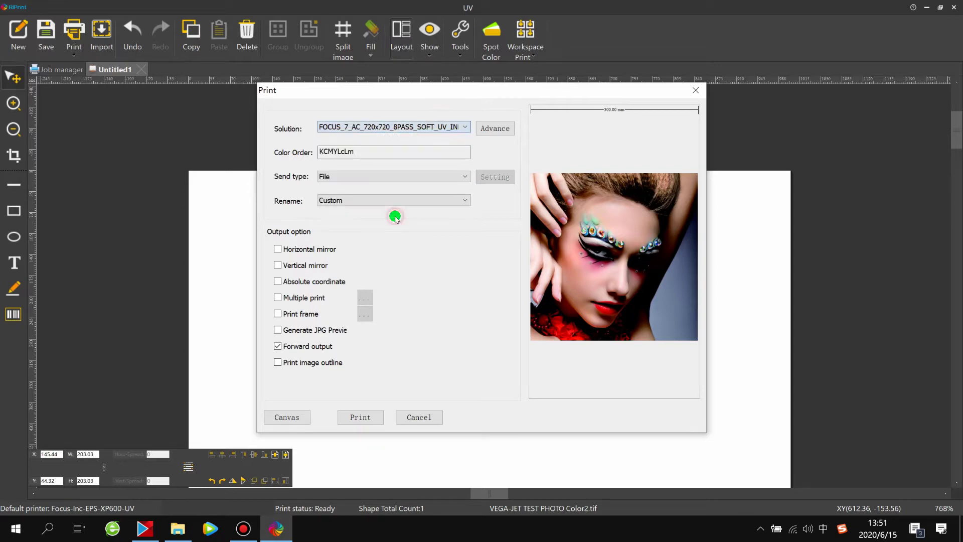
Step: Toggle the Use ICC option in the solution's advanced settings and accept them
{"action": "left_click", "coordinate": [495, 128]}
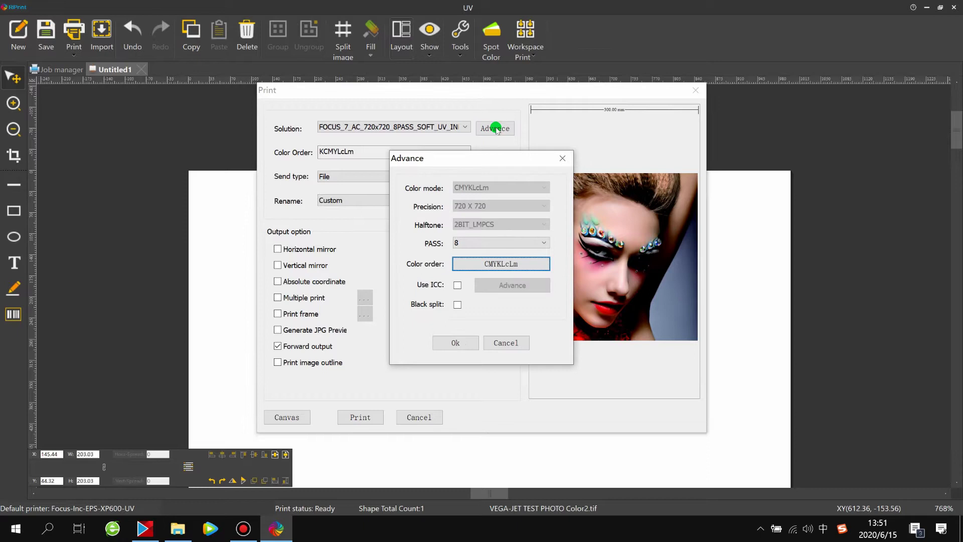
{"action": "left_click", "coordinate": [458, 286]}
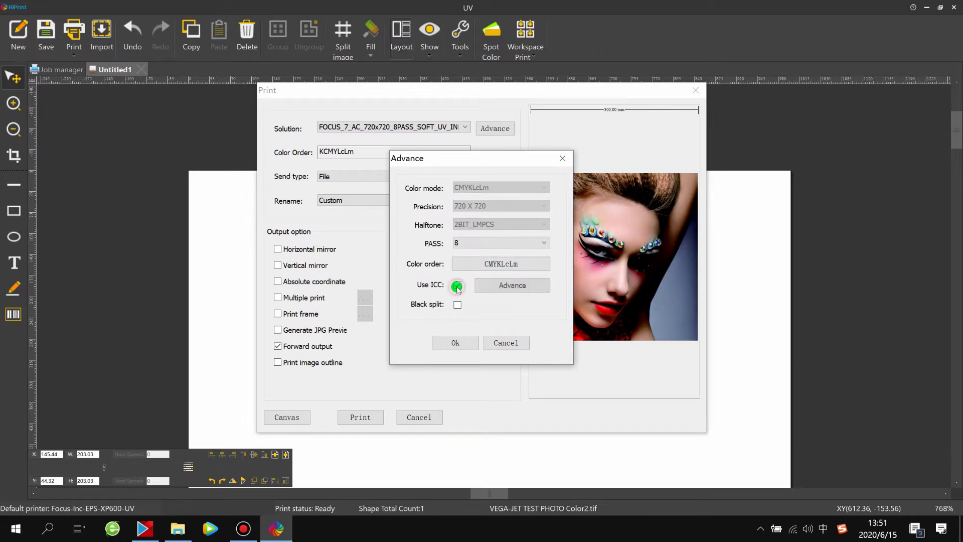
{"action": "left_click", "coordinate": [457, 287]}
{"action": "left_click", "coordinate": [457, 287]}
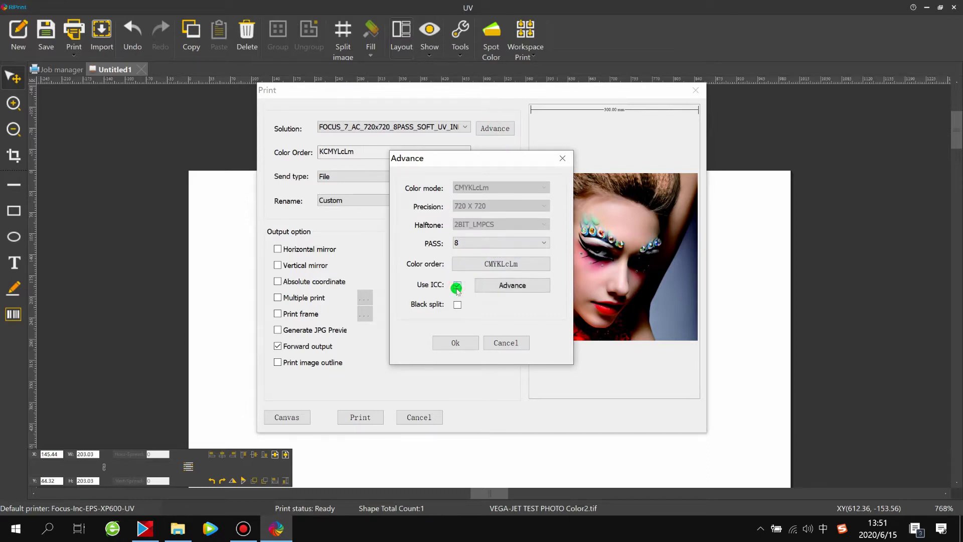
{"action": "left_click", "coordinate": [457, 287]}
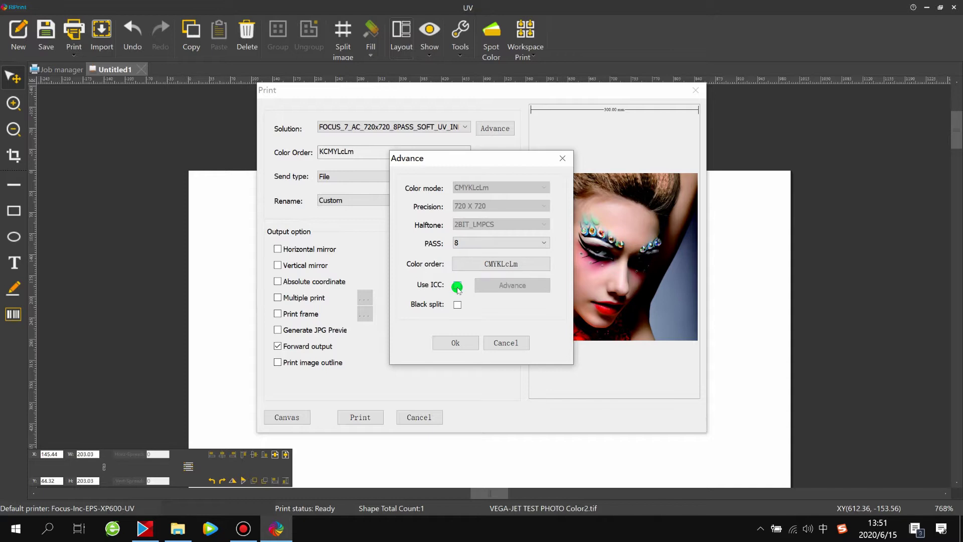
{"action": "left_click", "coordinate": [457, 287]}
{"action": "left_click", "coordinate": [457, 287]}
{"action": "left_click", "coordinate": [457, 287]}
{"action": "left_click", "coordinate": [457, 287]}
{"action": "left_click", "coordinate": [457, 287]}
{"action": "left_click", "coordinate": [457, 287]}
{"action": "left_click", "coordinate": [457, 287]}
{"action": "left_click", "coordinate": [461, 344]}
{"action": "left_click", "coordinate": [461, 343]}
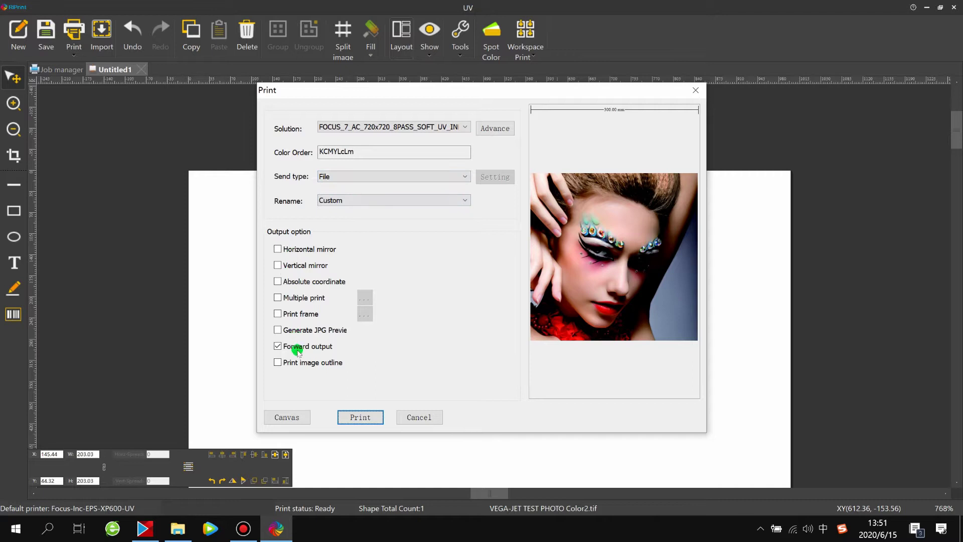
Step: Switch the Forward output option off and back on for the print job
{"action": "left_click", "coordinate": [277, 347]}
{"action": "left_click", "coordinate": [278, 347]}
{"action": "left_click", "coordinate": [278, 347]}
{"action": "left_click", "coordinate": [279, 347]}
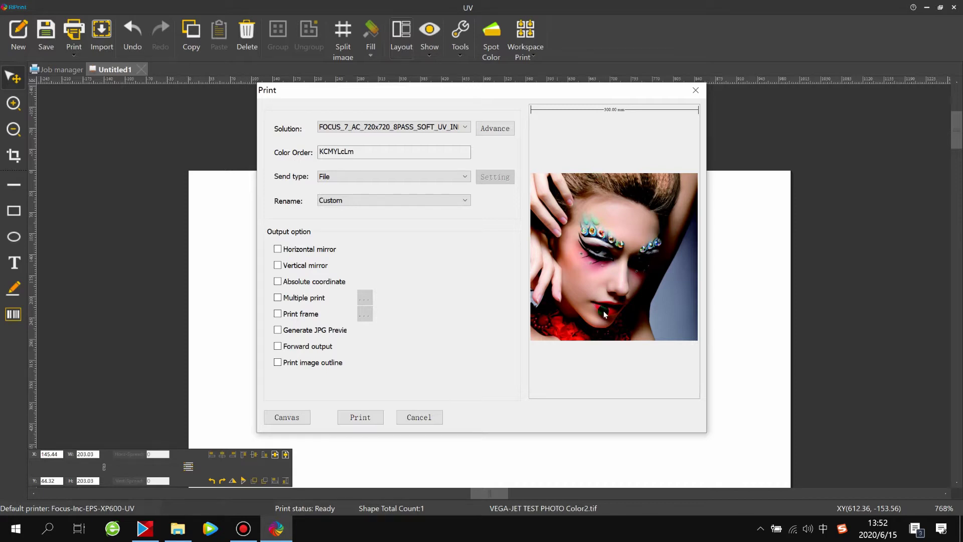
{"action": "left_click", "coordinate": [278, 346]}
Step: Enable the print frame around the image
{"action": "left_click", "coordinate": [278, 313]}
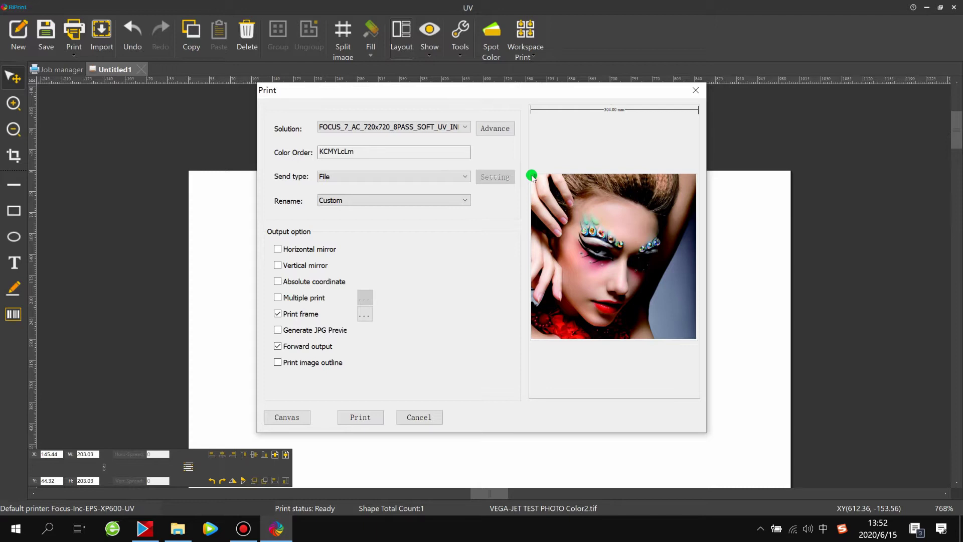
Step: Disable the print frame around the image
{"action": "left_click", "coordinate": [278, 314]}
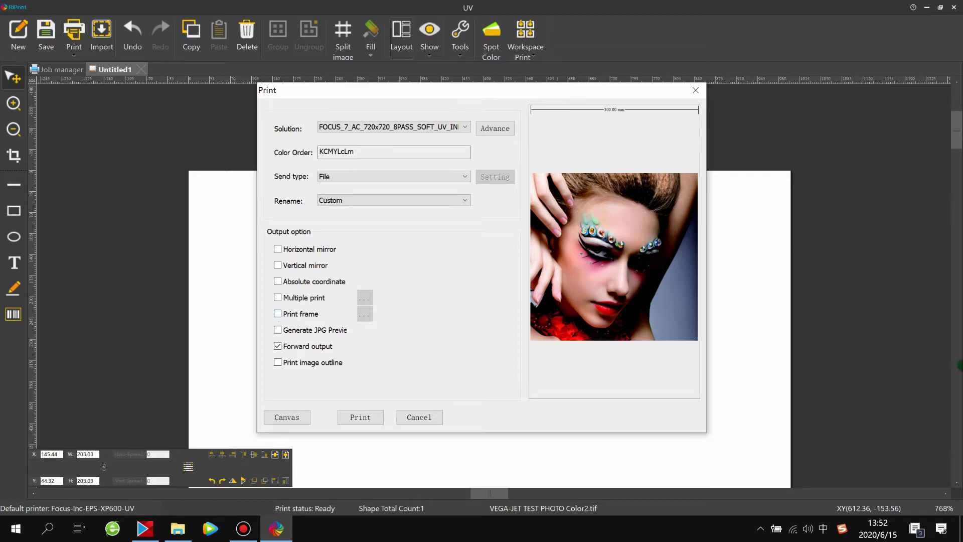
Step: Try the horizontal and vertical mirror output options on the image, then leave both switched off
{"action": "left_click", "coordinate": [277, 249]}
{"action": "left_click", "coordinate": [279, 266]}
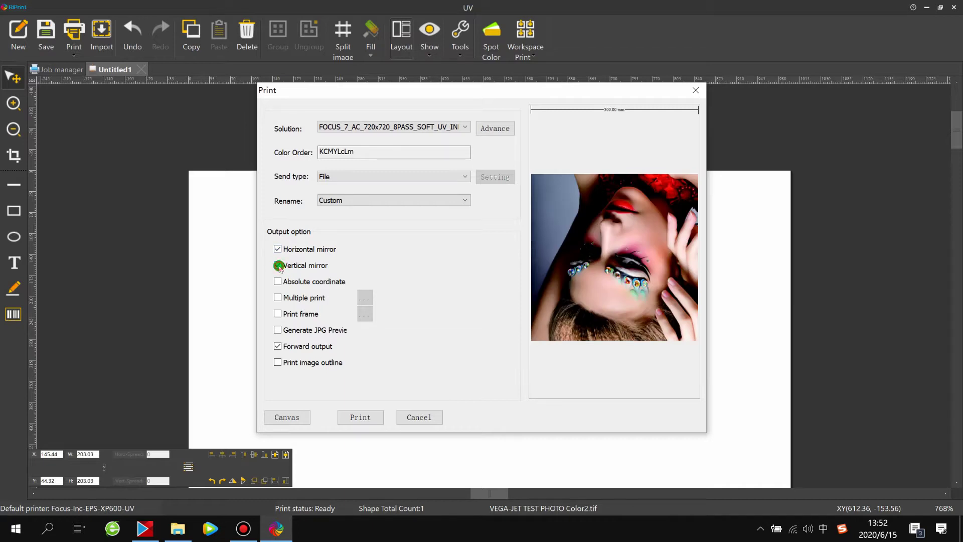
{"action": "left_click", "coordinate": [278, 266]}
{"action": "left_click", "coordinate": [279, 250]}
{"action": "left_click", "coordinate": [278, 249]}
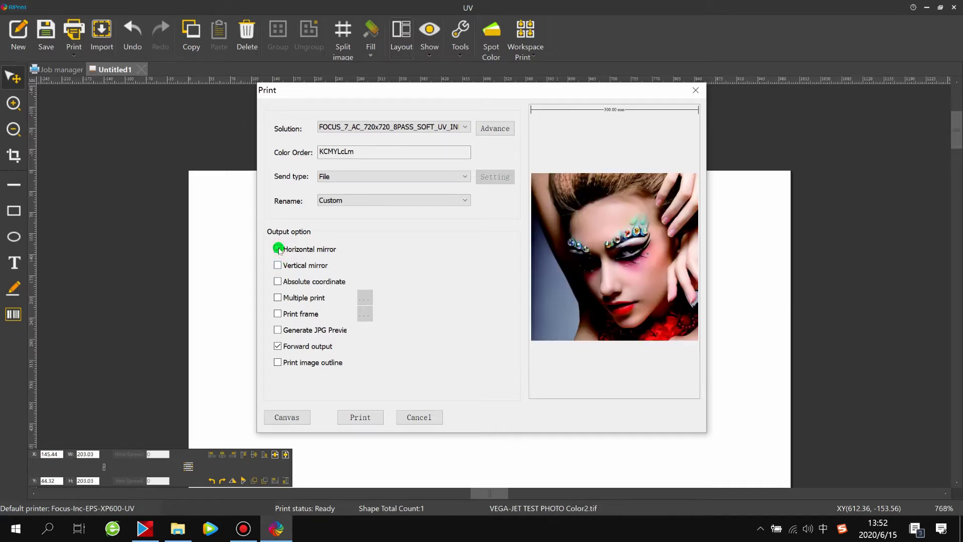
{"action": "left_click", "coordinate": [279, 249]}
{"action": "left_click", "coordinate": [278, 250]}
{"action": "left_click", "coordinate": [278, 249]}
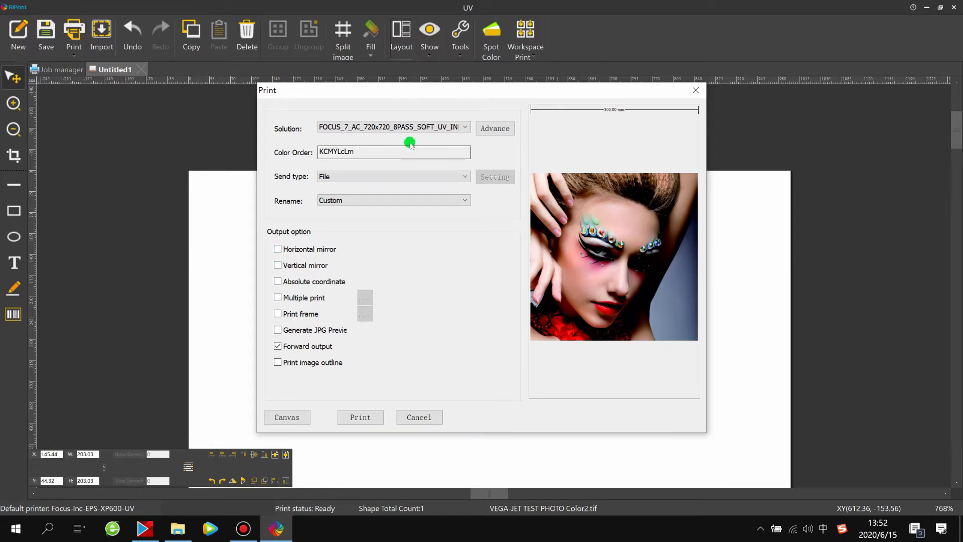
Step: Print the job to a PRN file named COMBO-JET TEST PRINT FILE-C2 in the 4-Test prn file folder
{"action": "left_click", "coordinate": [366, 418]}
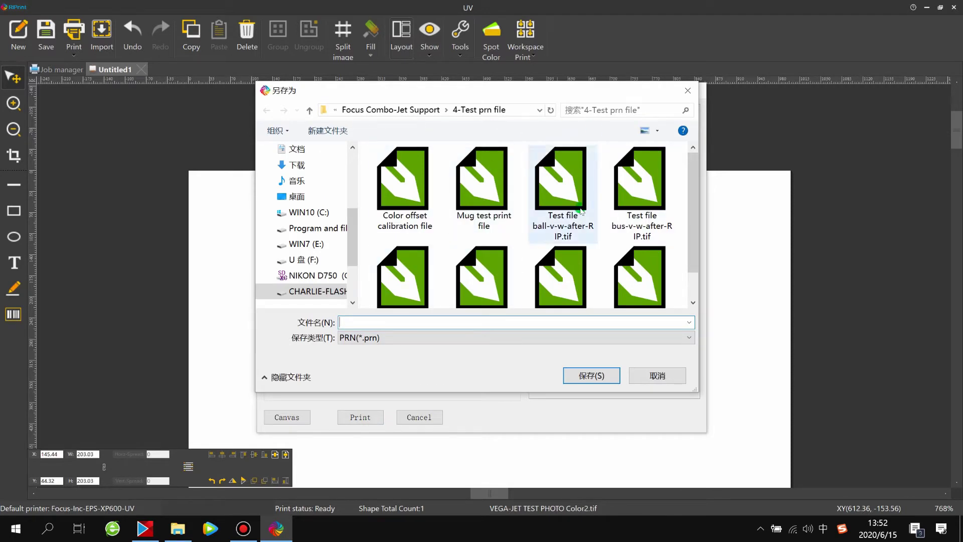
{"action": "scroll", "coordinate": [474, 254], "scroll_direction": "down", "scroll_amount": 1}
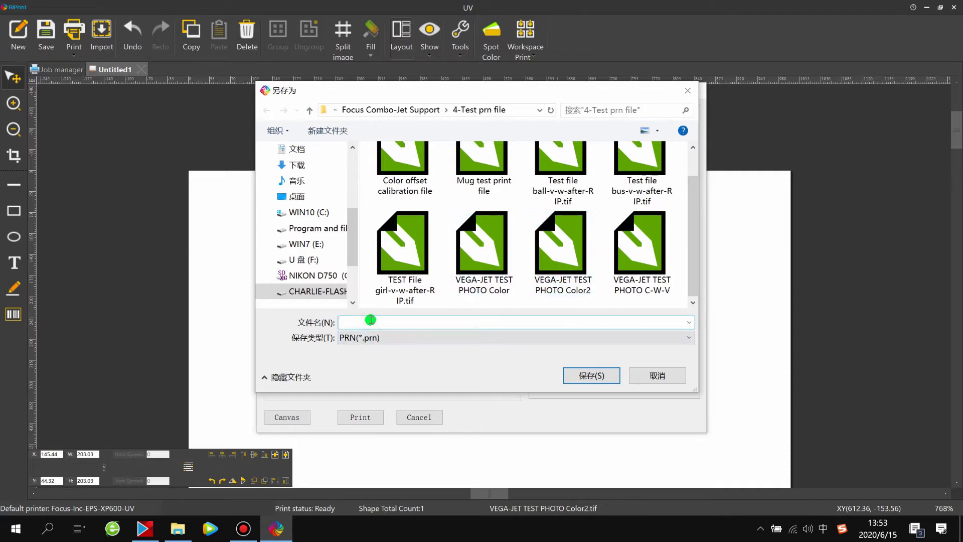
{"action": "type", "text": "COMBO-JET TEST PRINT FILE-C2"}
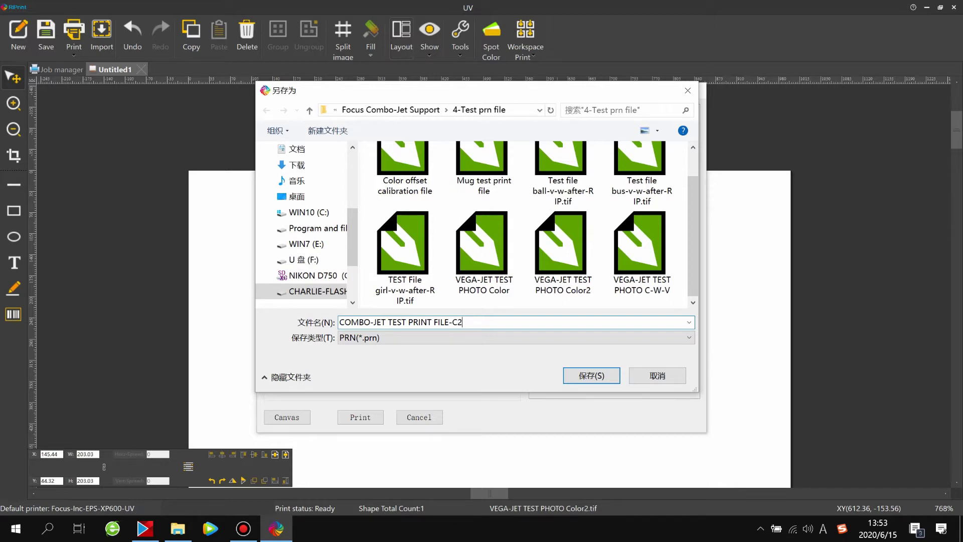
{"action": "left_click", "coordinate": [597, 376]}
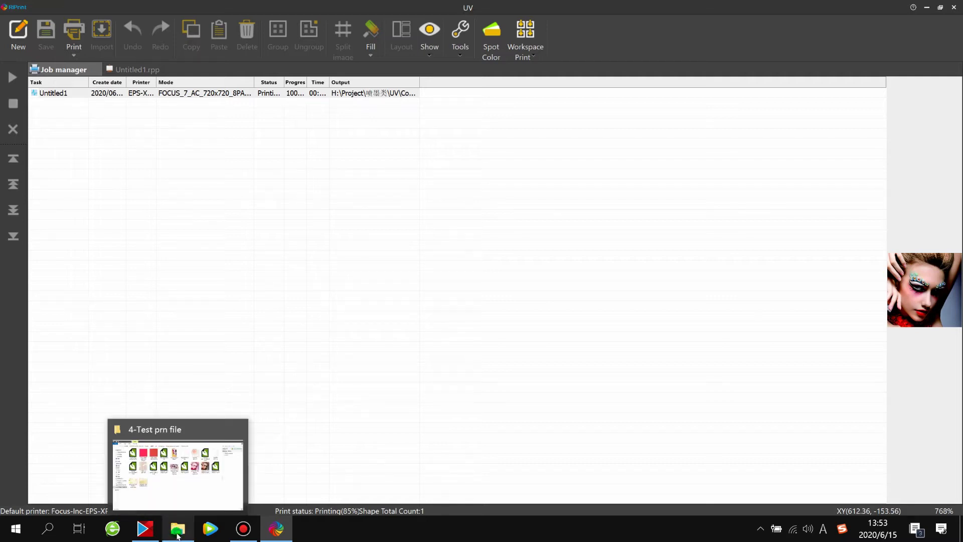
Step: Switch to File Explorer and check the file type of COMBO-JET TEST PRINT FILE-C2 in its properties
{"action": "left_click", "coordinate": [178, 536]}
{"action": "left_click", "coordinate": [578, 385]}
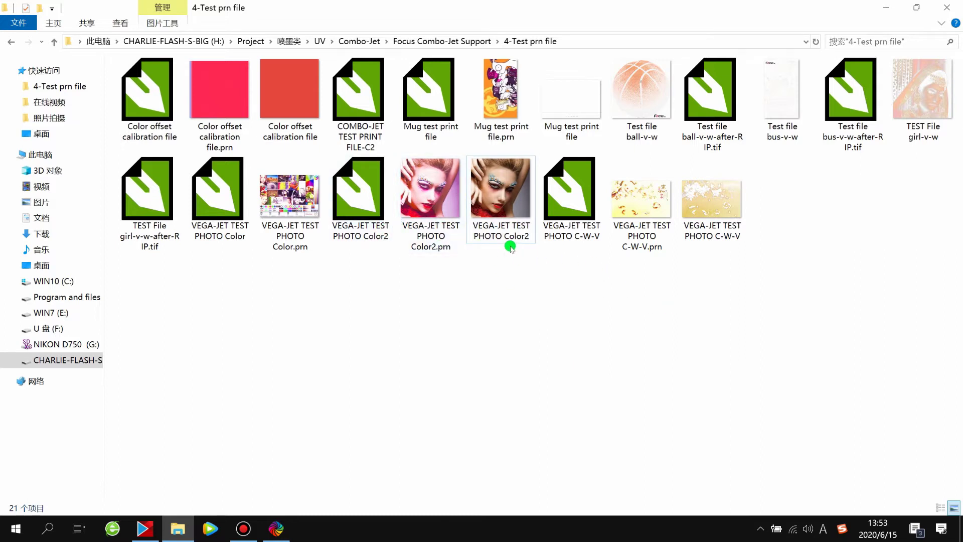
{"action": "left_click", "coordinate": [372, 123]}
{"action": "right_click", "coordinate": [371, 123]}
{"action": "left_click", "coordinate": [419, 446]}
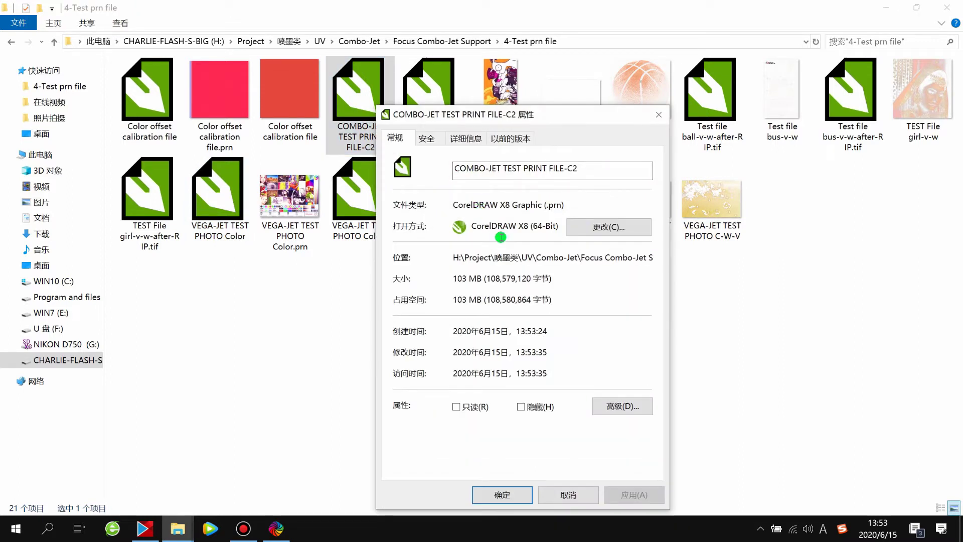
{"action": "left_click_drag", "start_coordinate": [563, 205], "coordinate": [546, 204]}
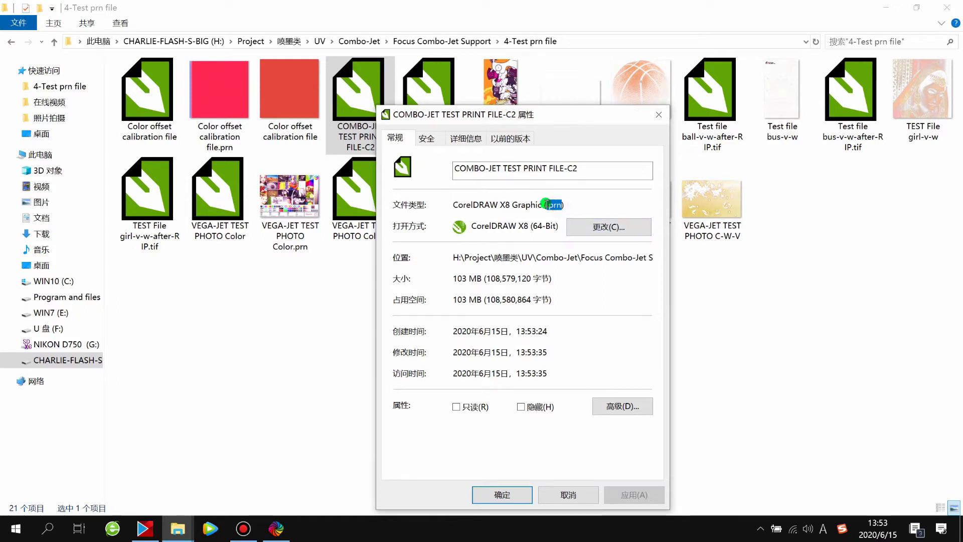
{"action": "left_click", "coordinate": [658, 114]}
{"action": "left_click", "coordinate": [472, 399]}
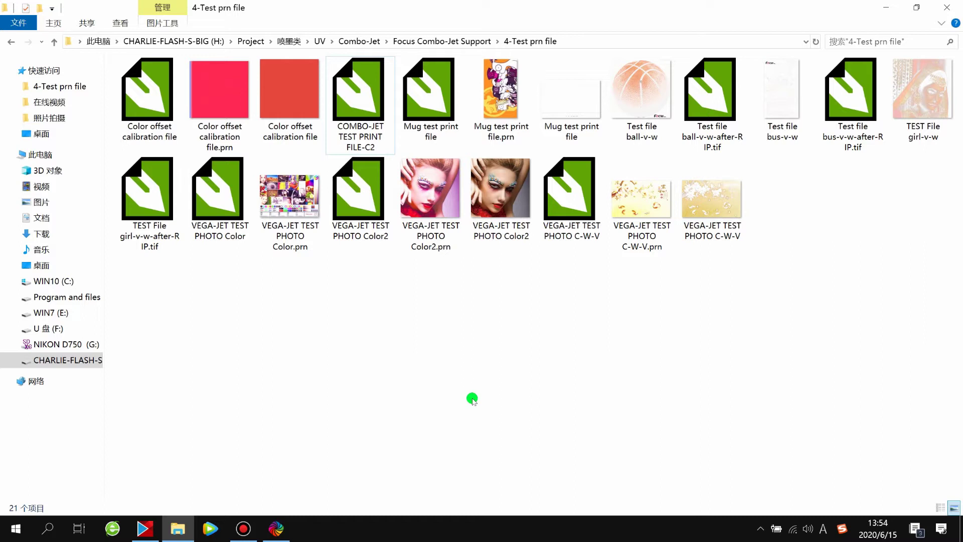
{"action": "left_click", "coordinate": [245, 530]}
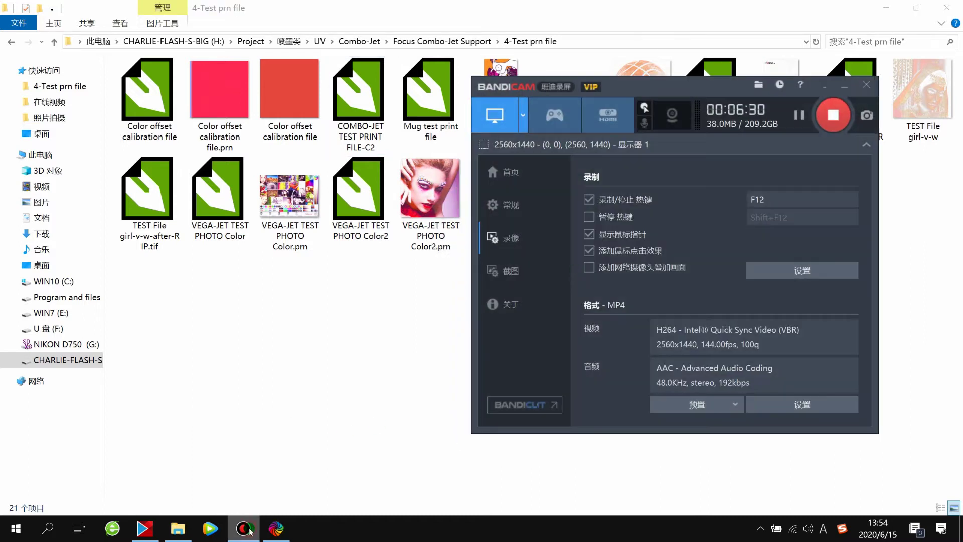
{"action": "left_click", "coordinate": [832, 116]}
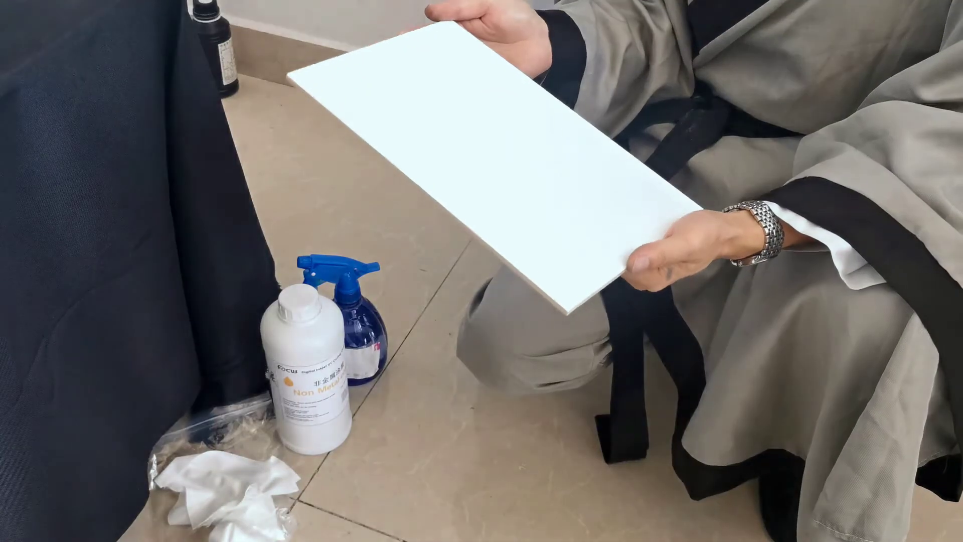